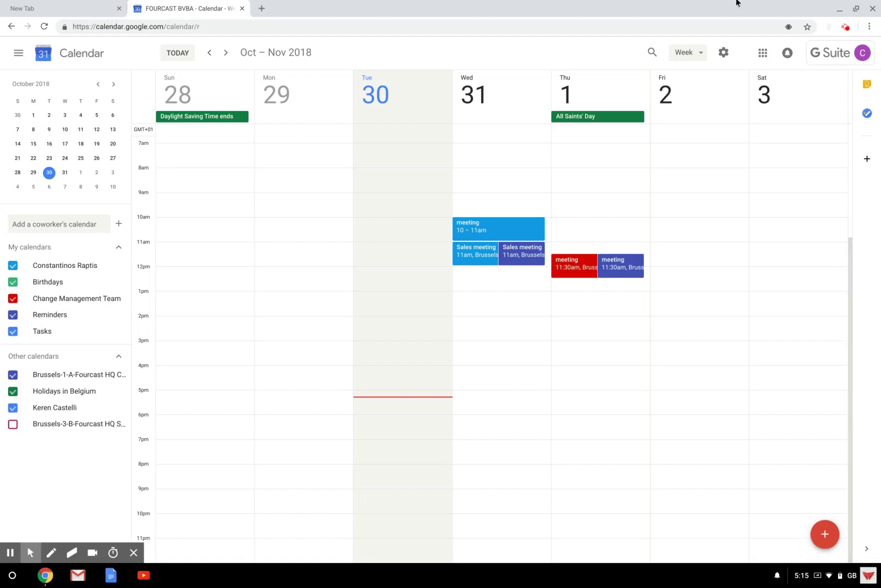
Open Google Calendar's Settings page from the gear menu
{"action": "left_click", "coordinate": [718, 55]}
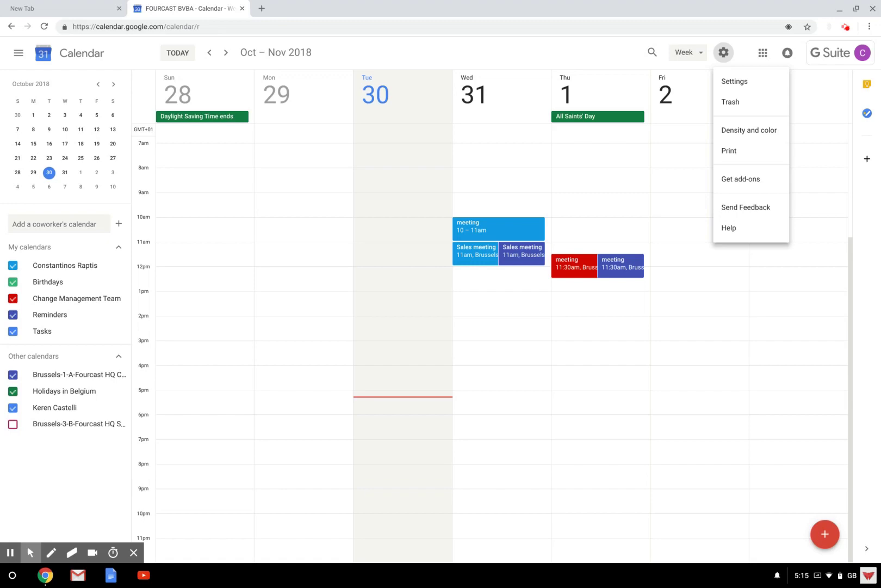
{"action": "left_click", "coordinate": [727, 81]}
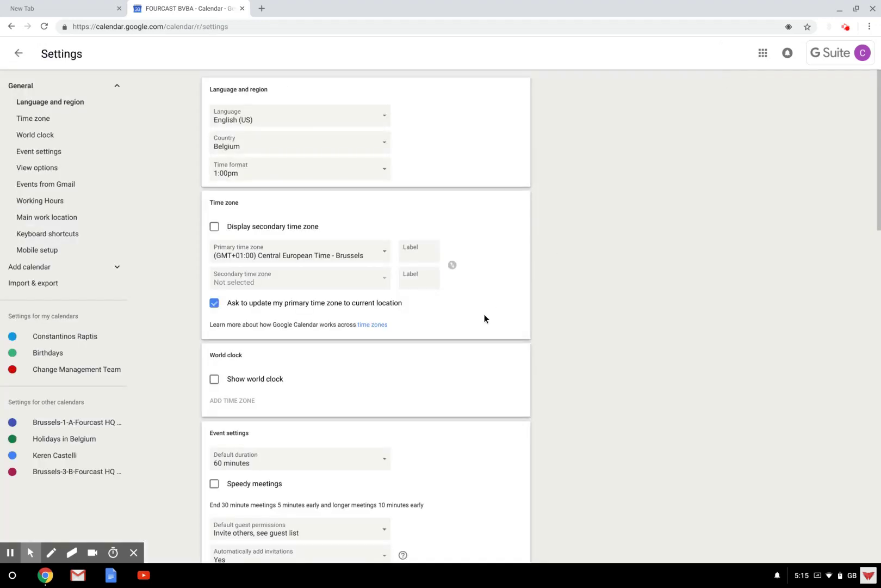
{"action": "scroll", "coordinate": [485, 317], "scroll_direction": "down", "scroll_amount": 3}
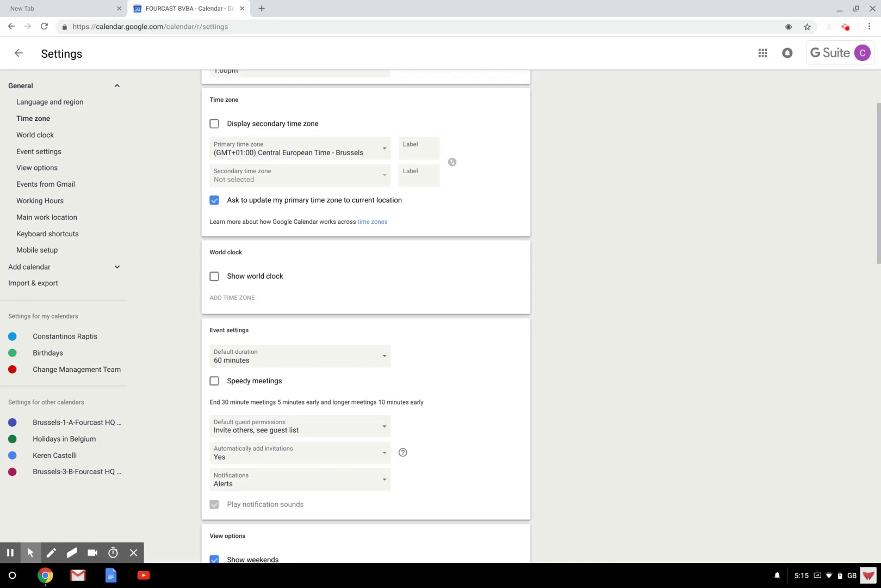
Enable Speedy meetings so the default event length becomes 50 minutes
{"action": "left_click", "coordinate": [213, 380]}
{"action": "left_click_drag", "start_coordinate": [422, 398], "coordinate": [287, 399]}
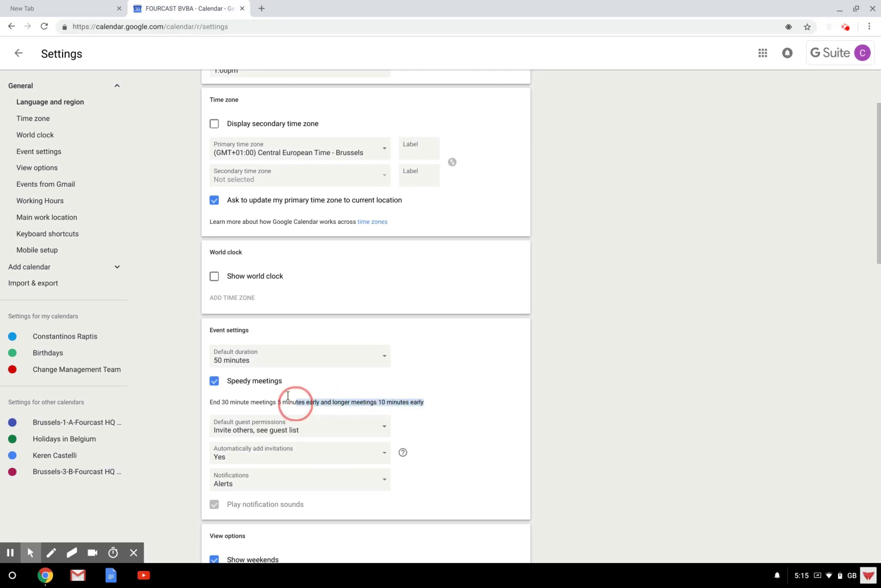
{"action": "left_click", "coordinate": [450, 402]}
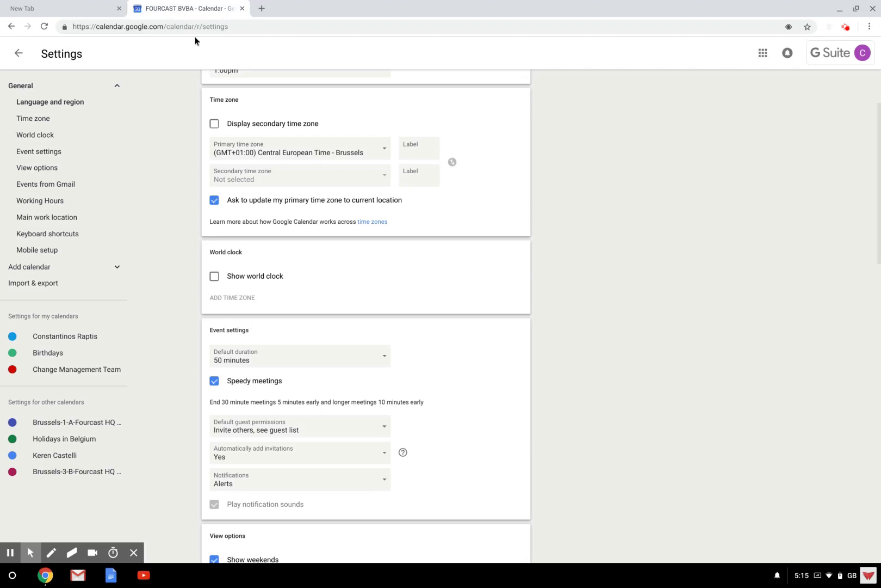
Leave Settings and return to the Oct–Nov 2018 week view
{"action": "left_click", "coordinate": [11, 26]}
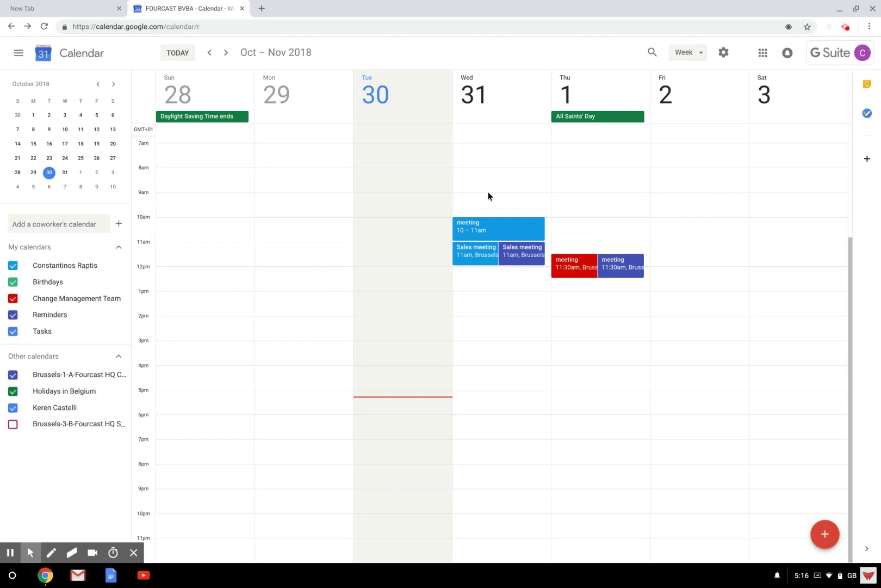
Create a 'Meeting' event on Wednesday 31 October, 9–9:50am, and save it
{"action": "left_click_drag", "start_coordinate": [488, 192], "coordinate": [492, 215]}
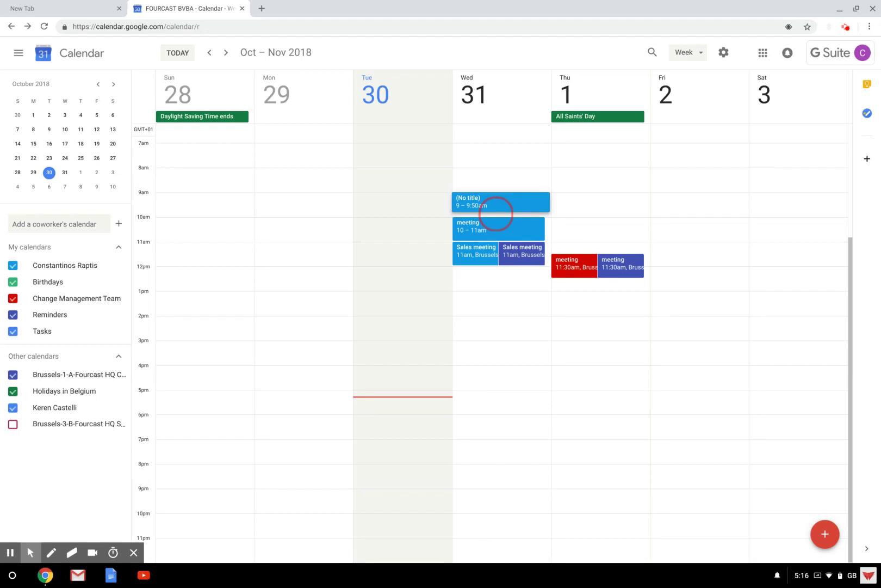
{"action": "left_click_drag", "start_coordinate": [496, 213], "coordinate": [488, 208]}
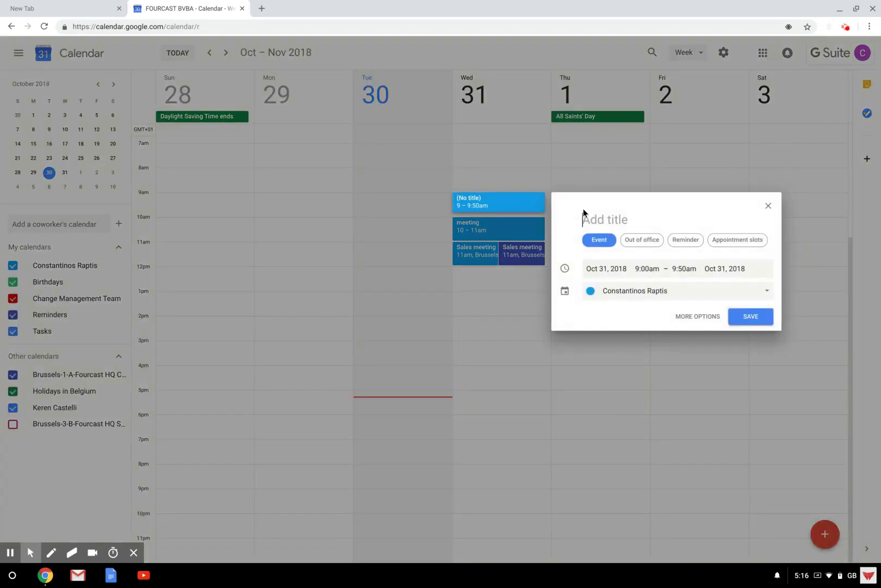
{"action": "type", "text": "Meeting"}
{"action": "key", "text": "Return"}
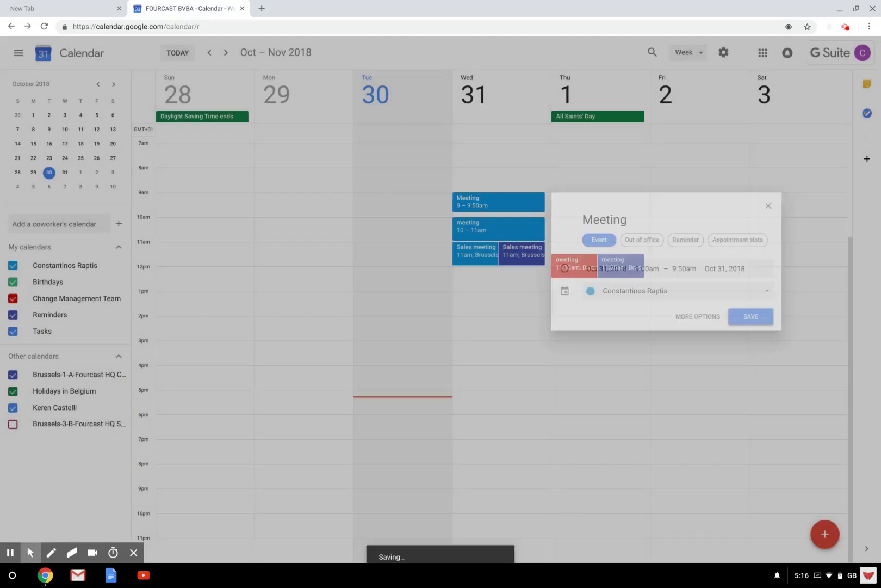